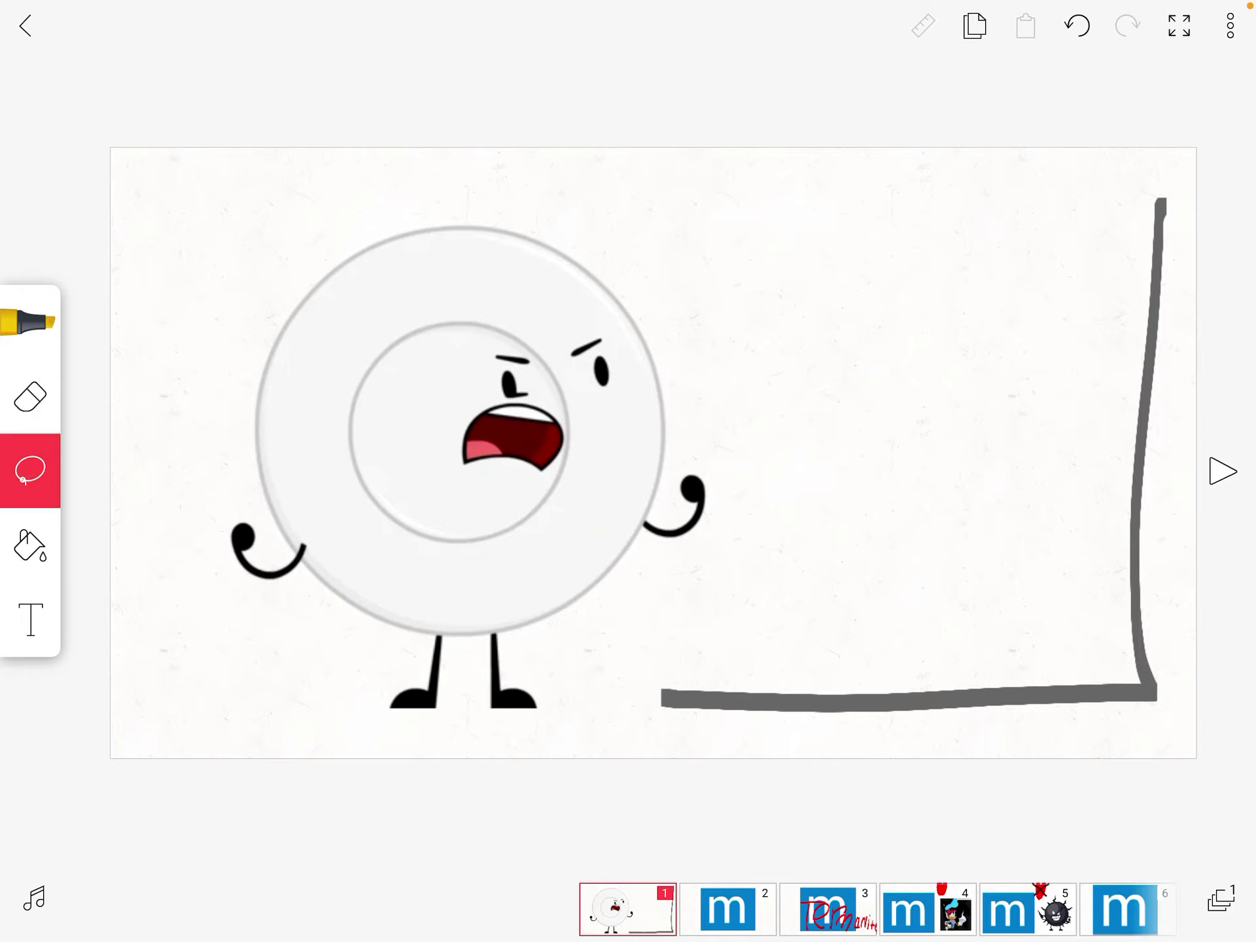
Swipe the timeline to frame 2 with the blue 'm' logo.
{"action": "left_click_drag", "start_coordinate": [726, 909], "coordinate": [628, 909]}
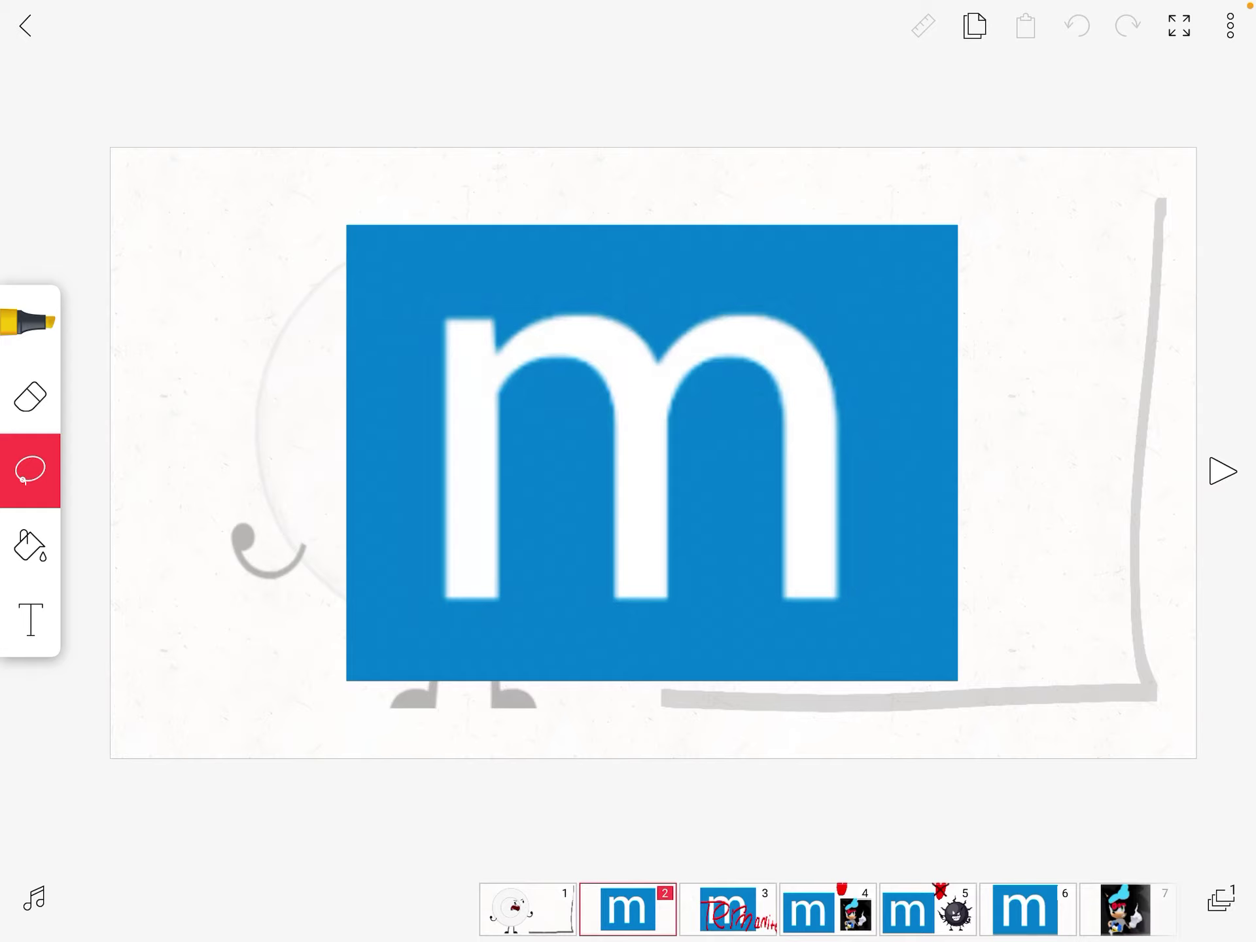
Step through frames 3–9: scribble, heart, spiky ball, m image, hedgehog, watermelon, plate character.
{"action": "left_click", "coordinate": [733, 910]}
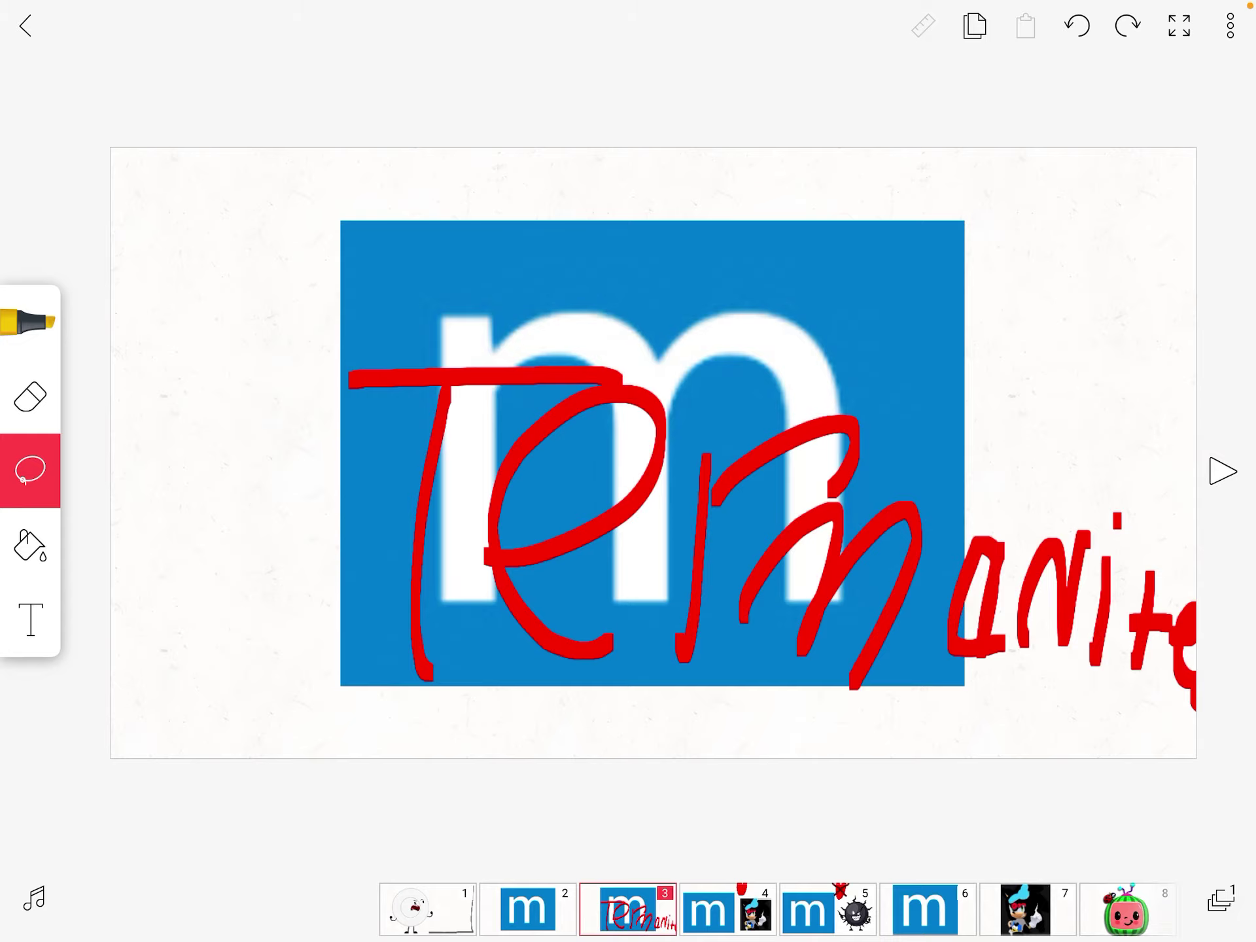
{"action": "left_click", "coordinate": [733, 909]}
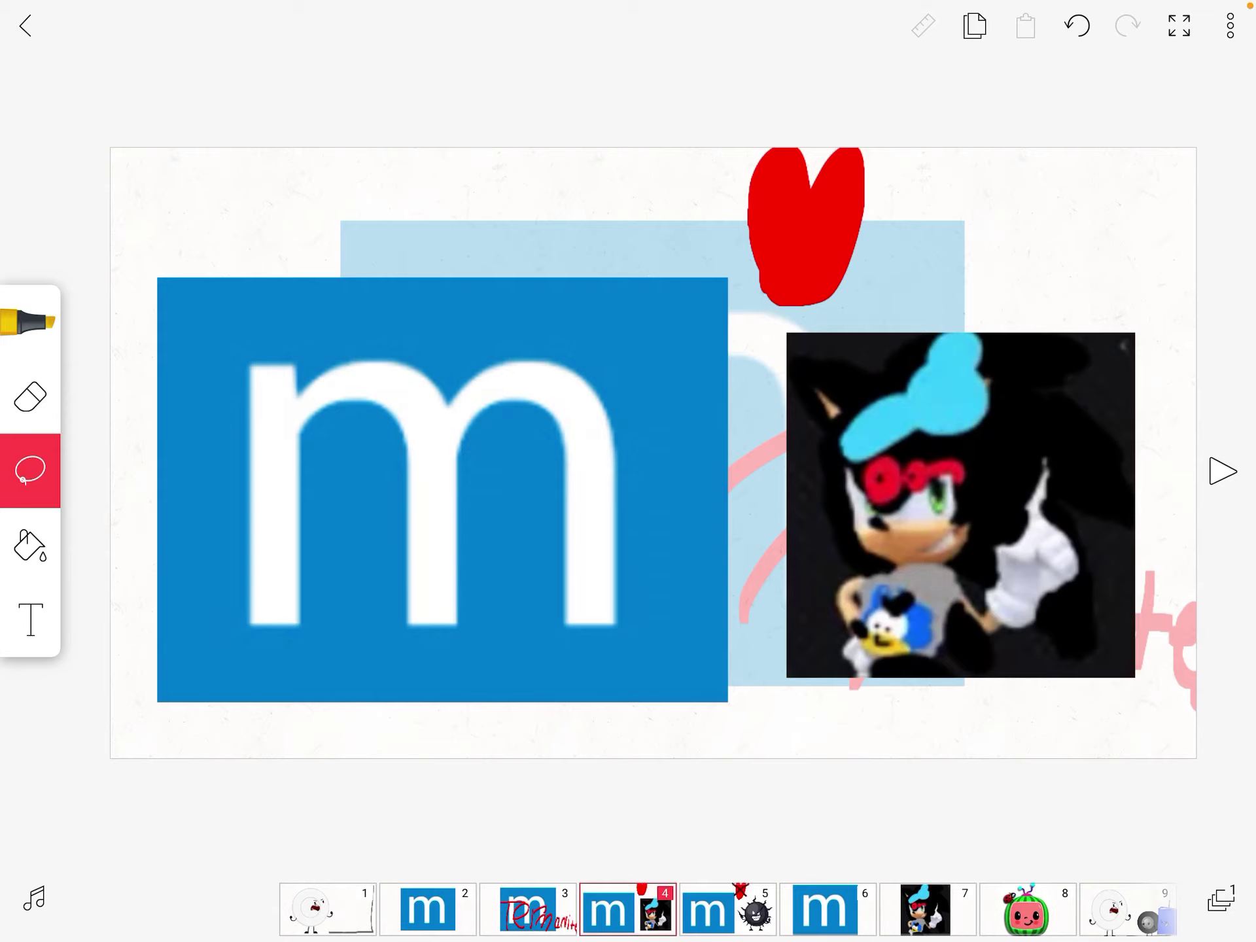
{"action": "left_click", "coordinate": [730, 909]}
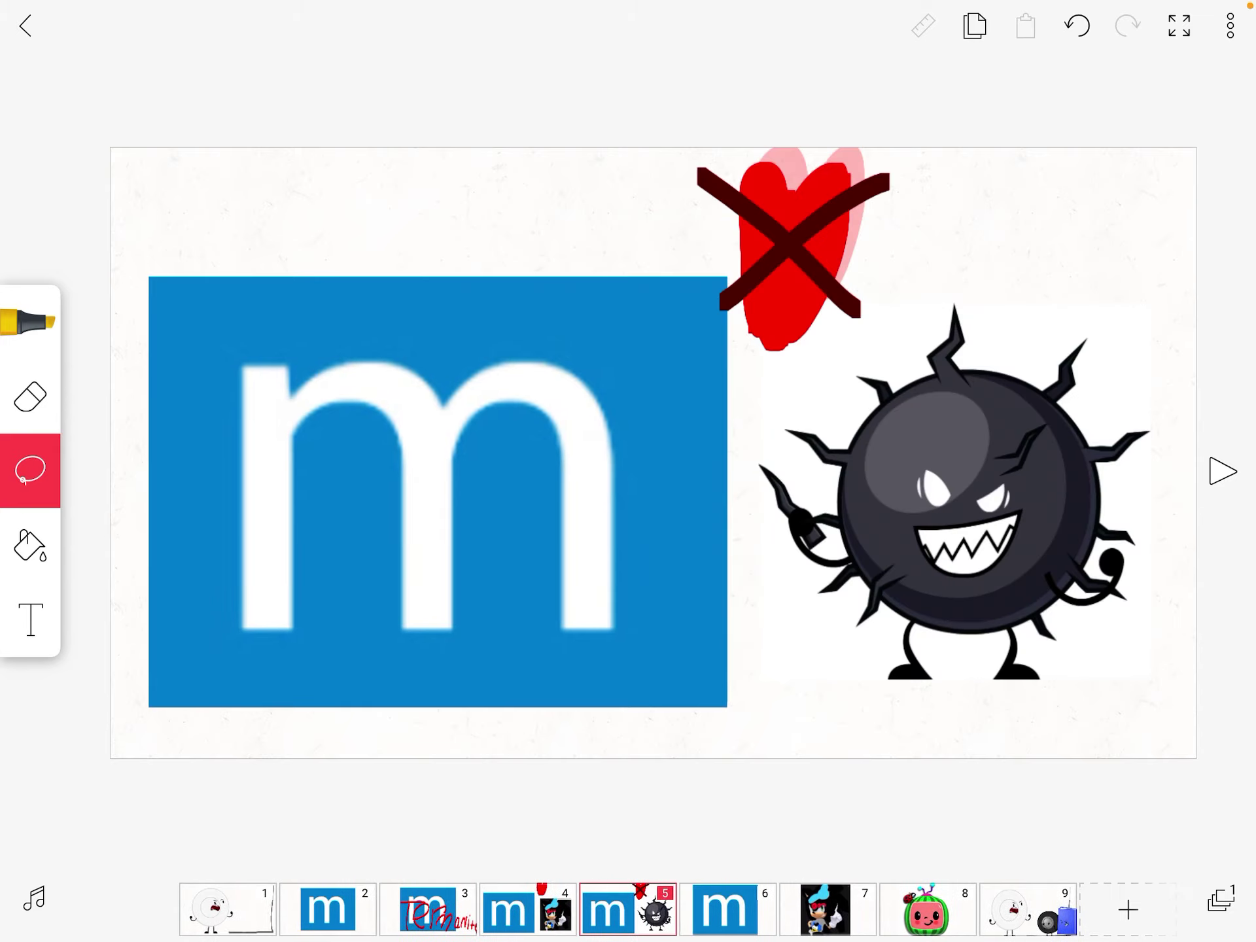
{"action": "left_click", "coordinate": [730, 908]}
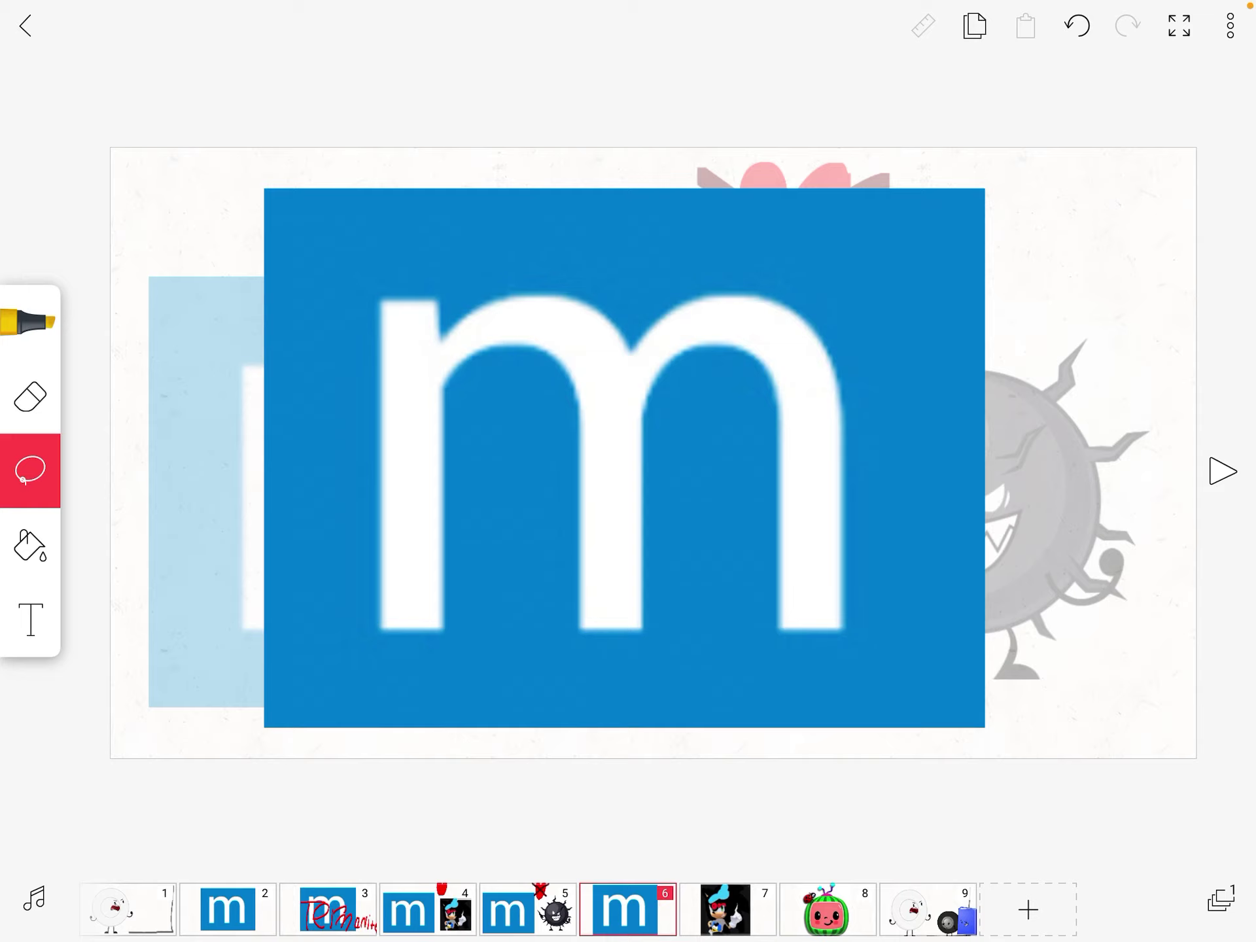
{"action": "left_click", "coordinate": [730, 909]}
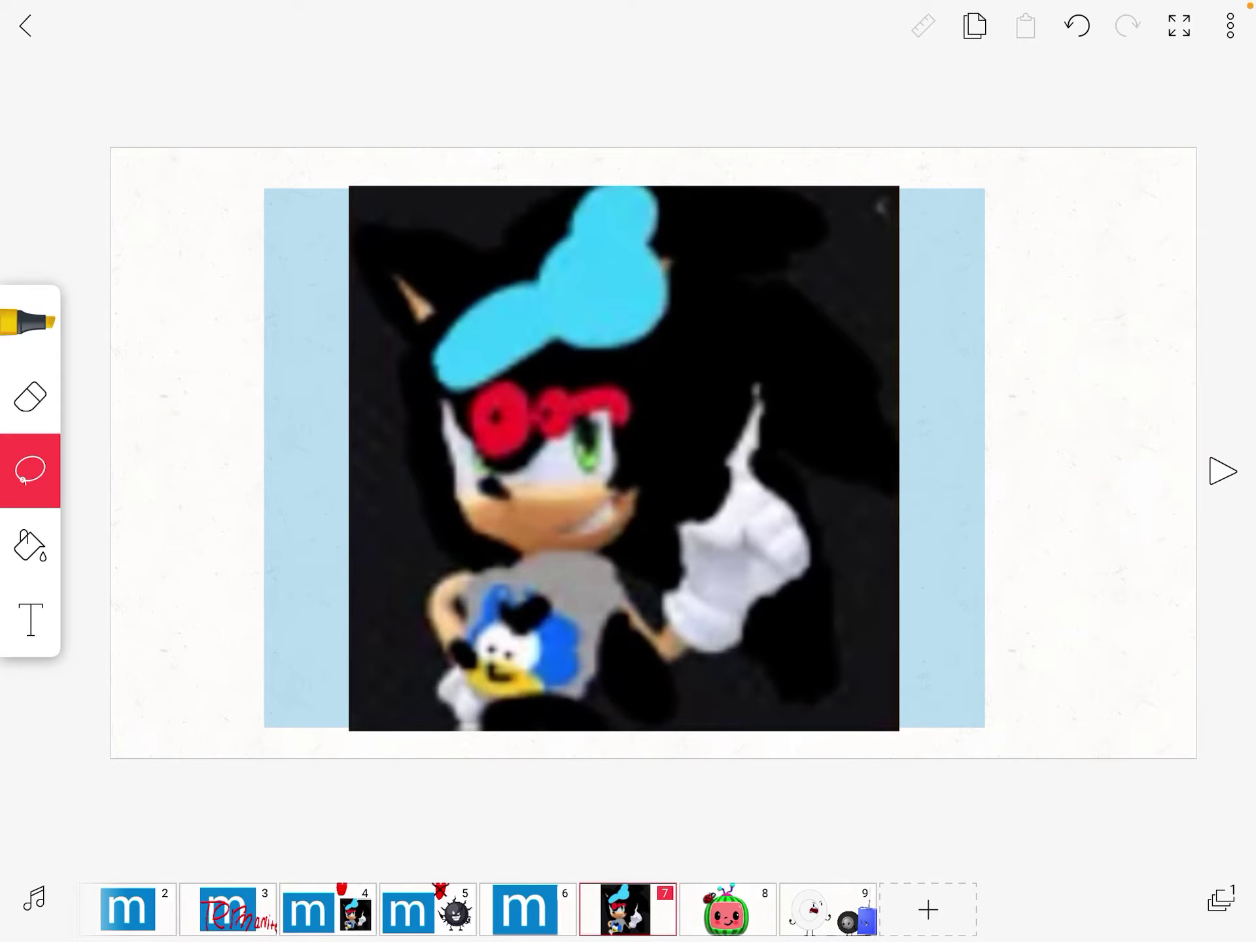
{"action": "left_click", "coordinate": [726, 909]}
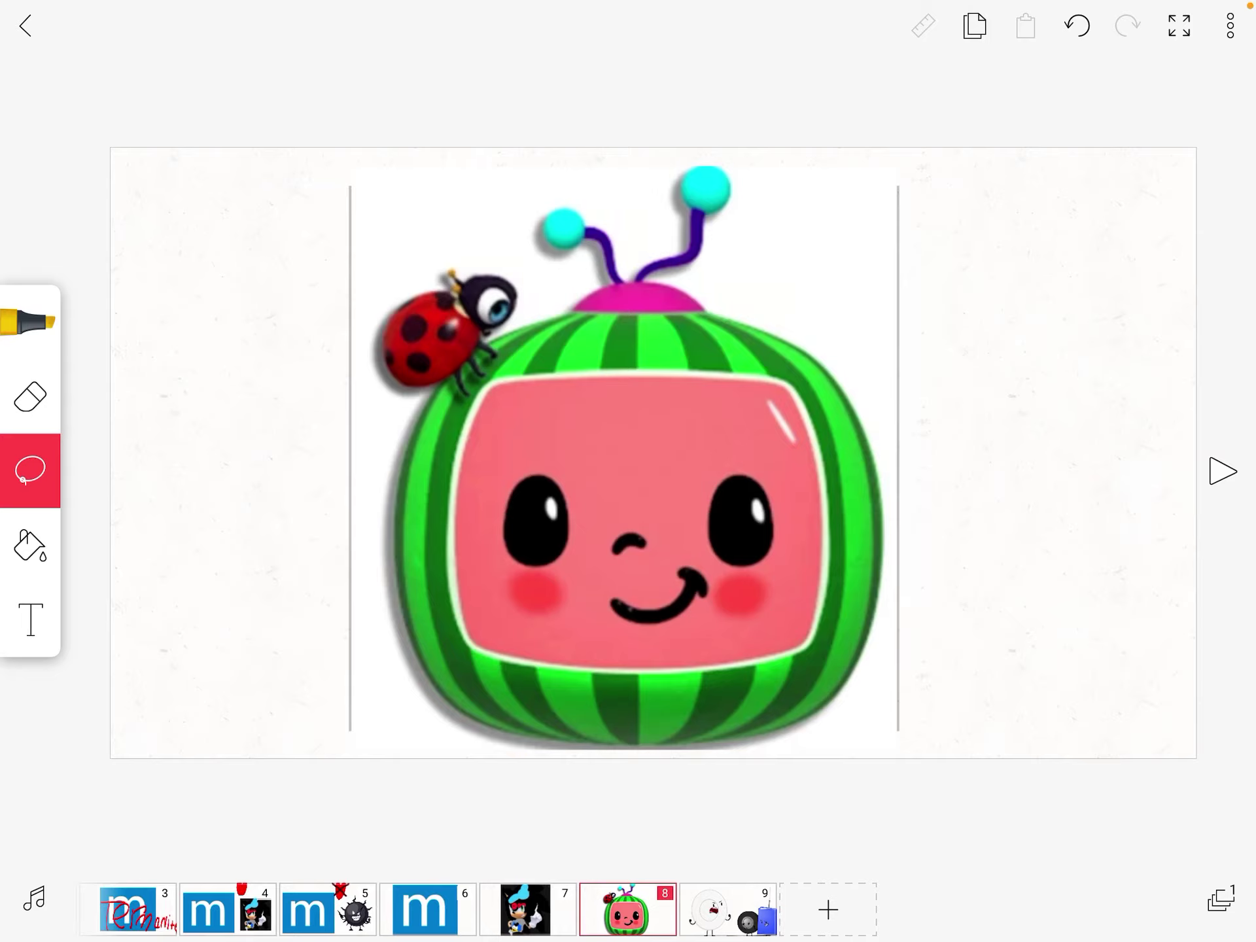
{"action": "left_click", "coordinate": [730, 910]}
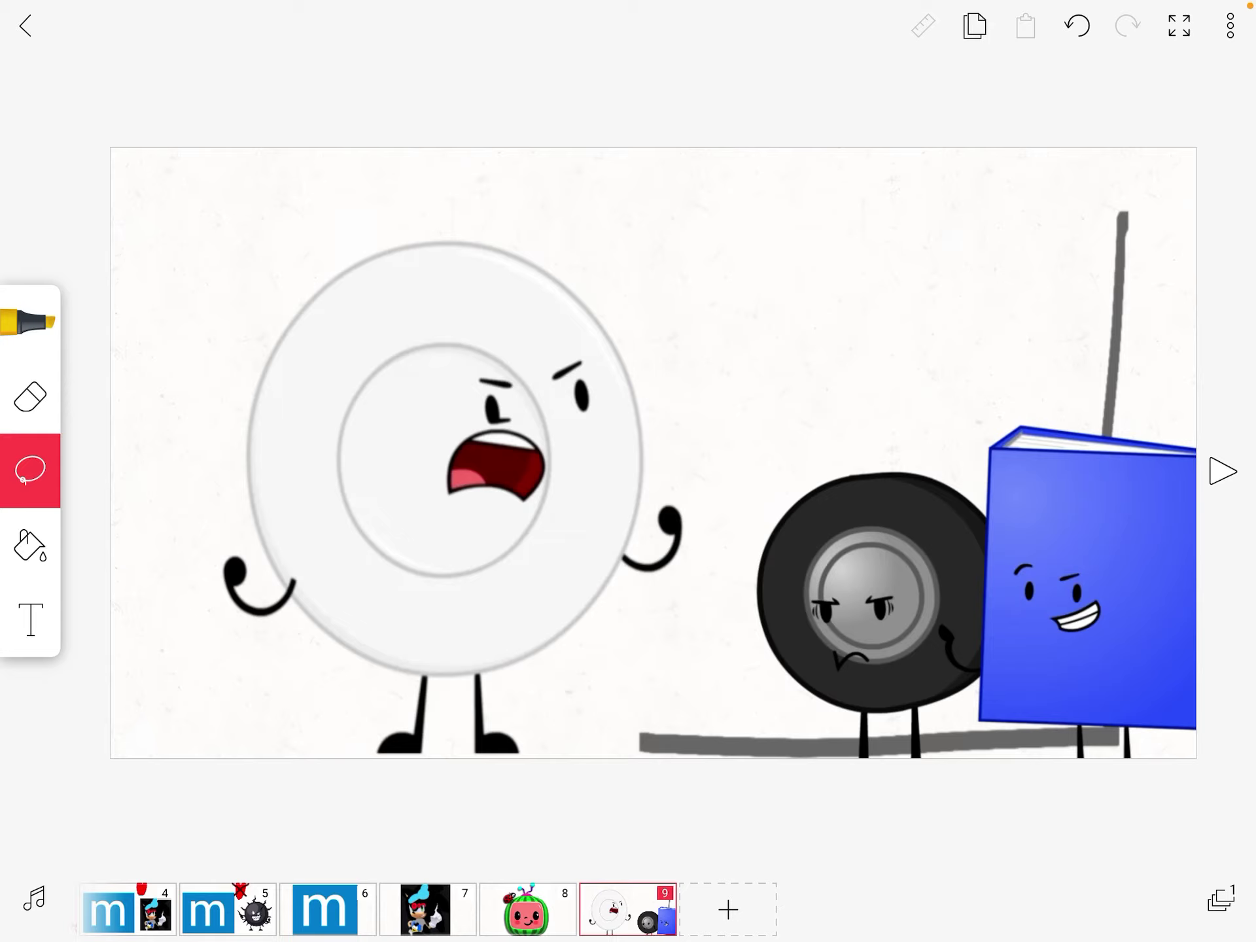
Lasso the yelling plate character and drag it off the canvas bottom-right.
{"action": "mouse_move", "coordinate": [799, 246]}
{"action": "left_mouse_down"}
{"action": "mouse_move", "coordinate": [803, 299]}
{"action": "mouse_move", "coordinate": [712, 540]}
{"action": "mouse_move", "coordinate": [518, 876]}
{"action": "mouse_move", "coordinate": [329, 159]}
{"action": "mouse_move", "coordinate": [745, 245]}
{"action": "left_mouse_up"}
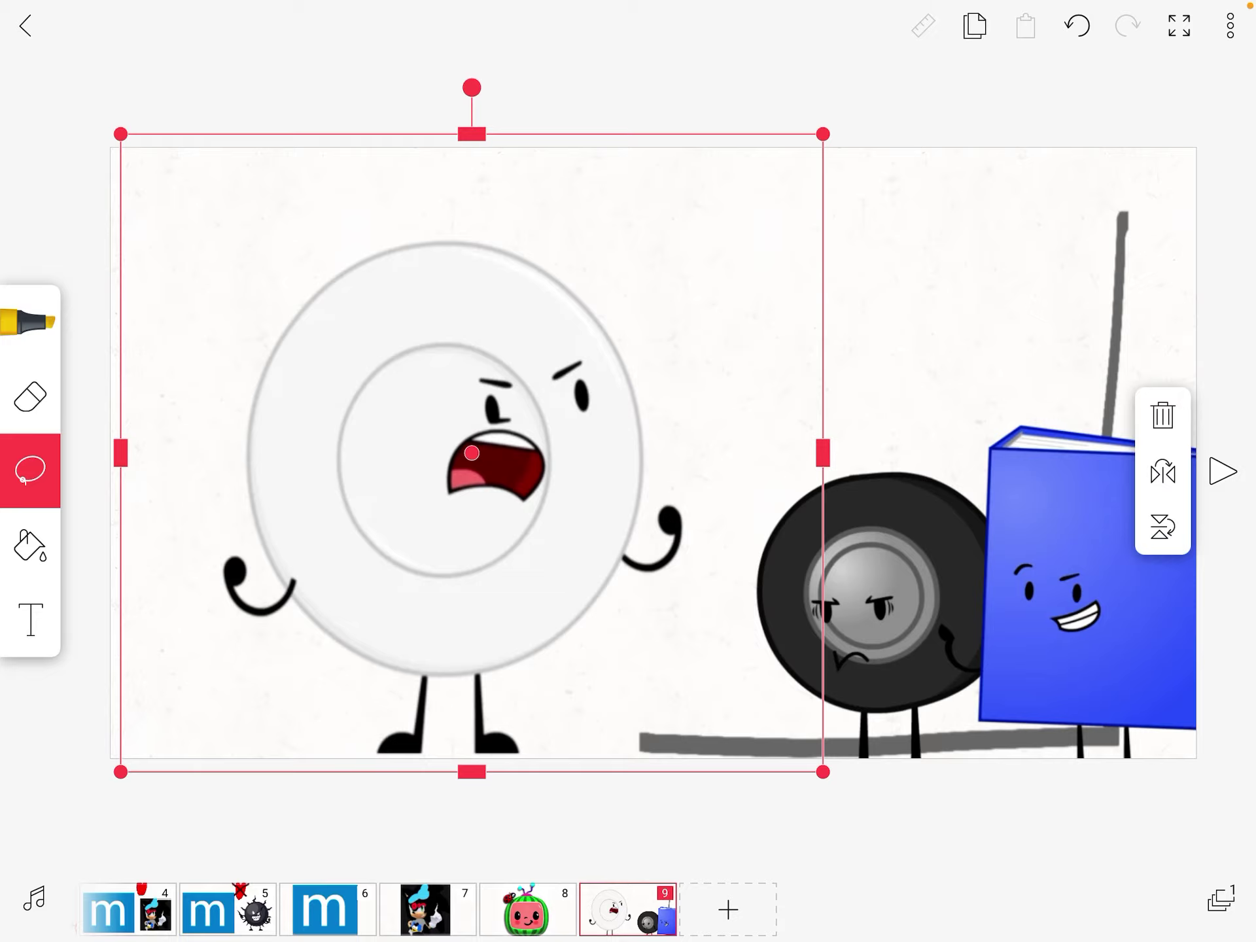
{"action": "mouse_move", "coordinate": [472, 453]}
{"action": "left_mouse_down"}
{"action": "mouse_move", "coordinate": [1072, 579]}
{"action": "mouse_move", "coordinate": [1240, 641]}
{"action": "mouse_move", "coordinate": [1255, 941]}
{"action": "left_mouse_up"}
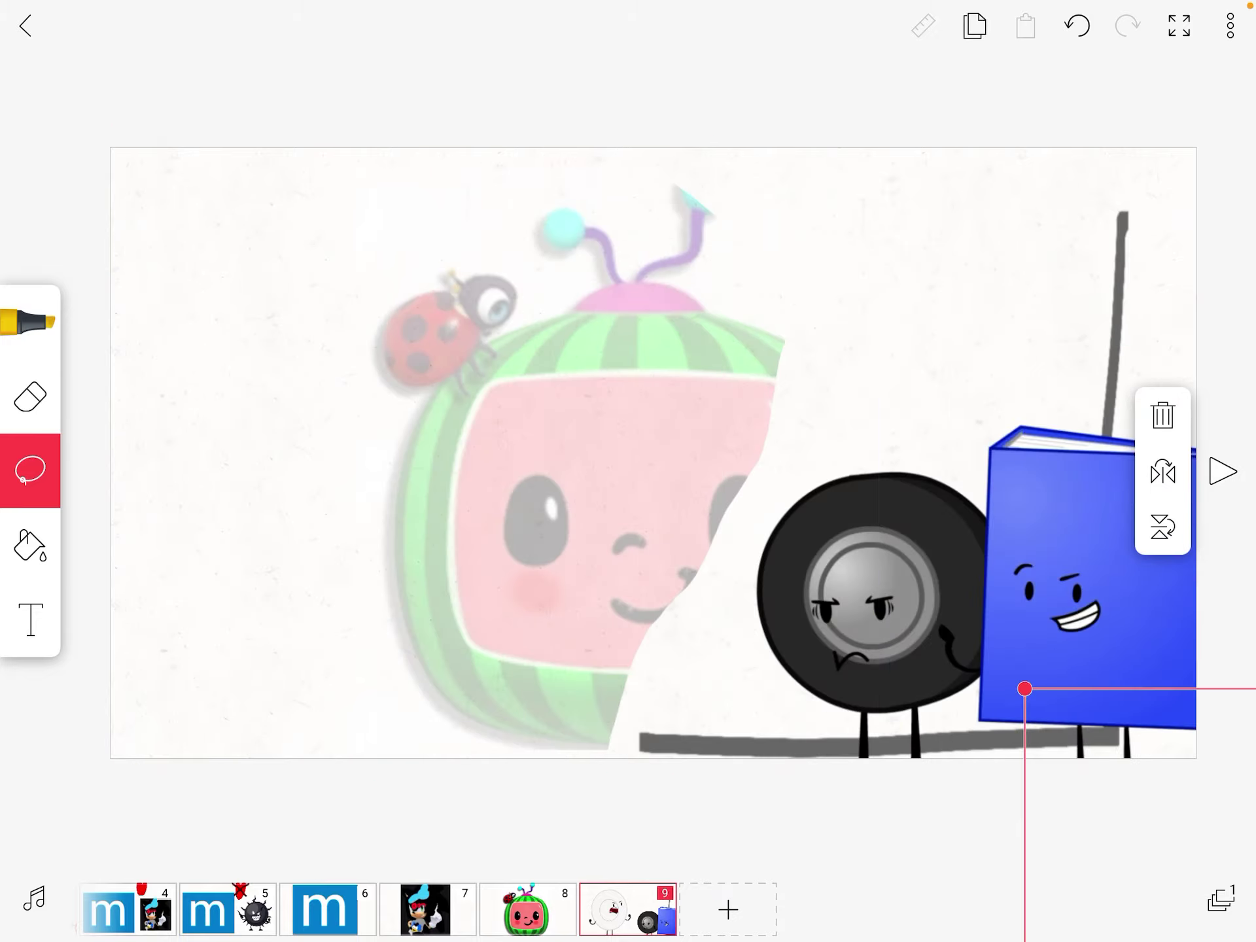
{"action": "left_click_drag", "start_coordinate": [1024, 690], "coordinate": [1073, 839]}
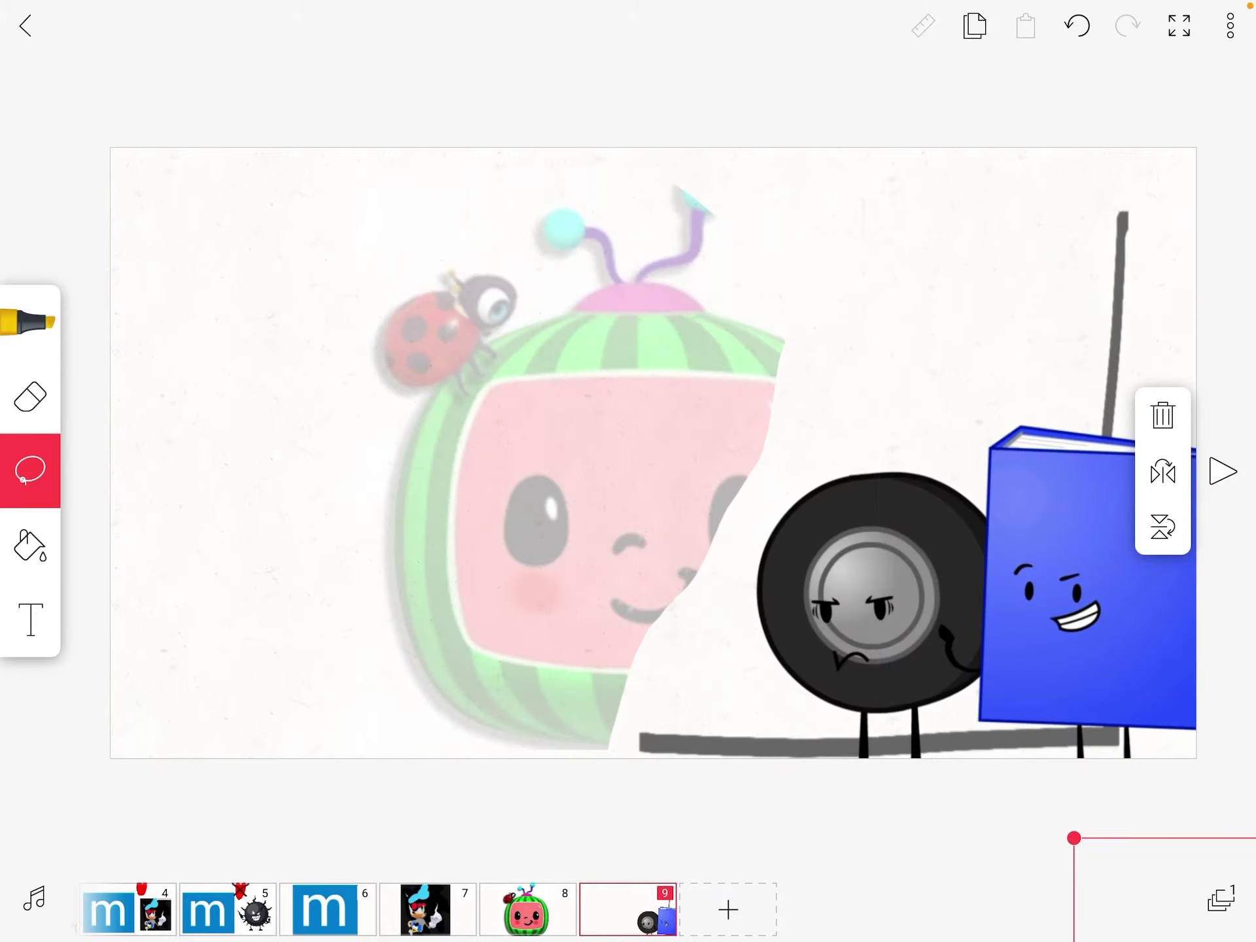